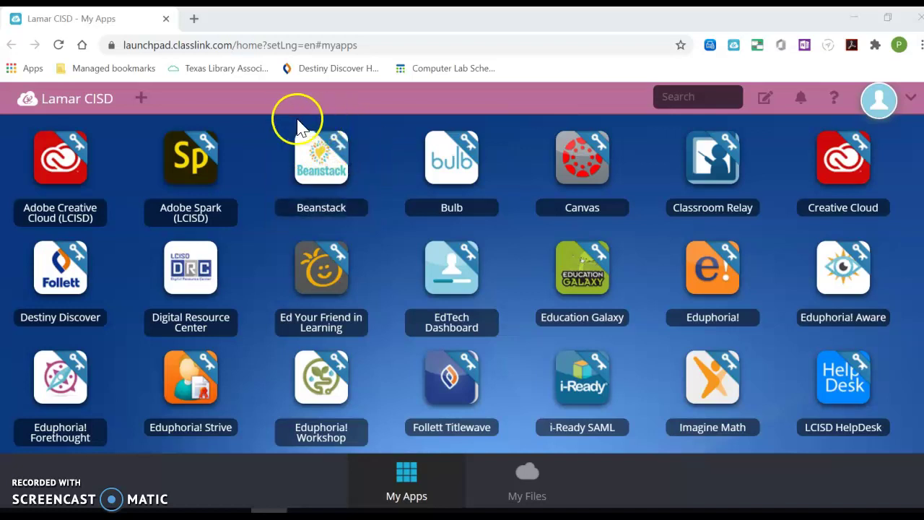
Step: Open Beanstack from the district's app launchpad and go from the admin home to the reader profile page
{"action": "left_click", "coordinate": [322, 147]}
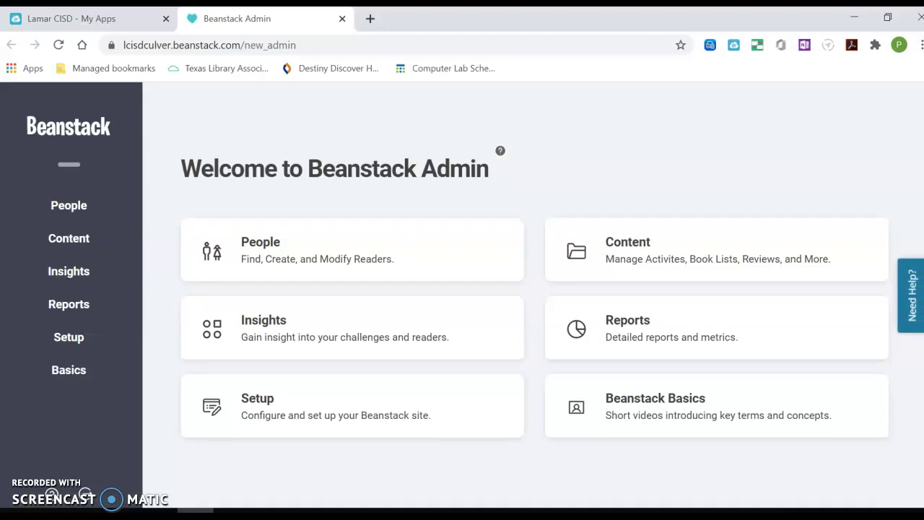
{"action": "scroll", "coordinate": [534, 289], "scroll_direction": "down", "scroll_amount": 2}
{"action": "left_click", "coordinate": [822, 467]}
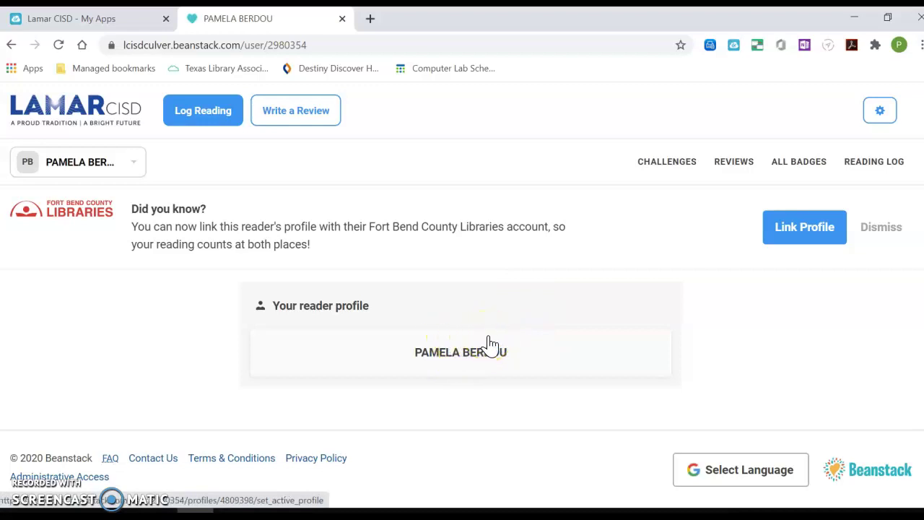
Step: Start a new reading log entry in minutes and enter 1h as the time spent reading
{"action": "left_click", "coordinate": [207, 128]}
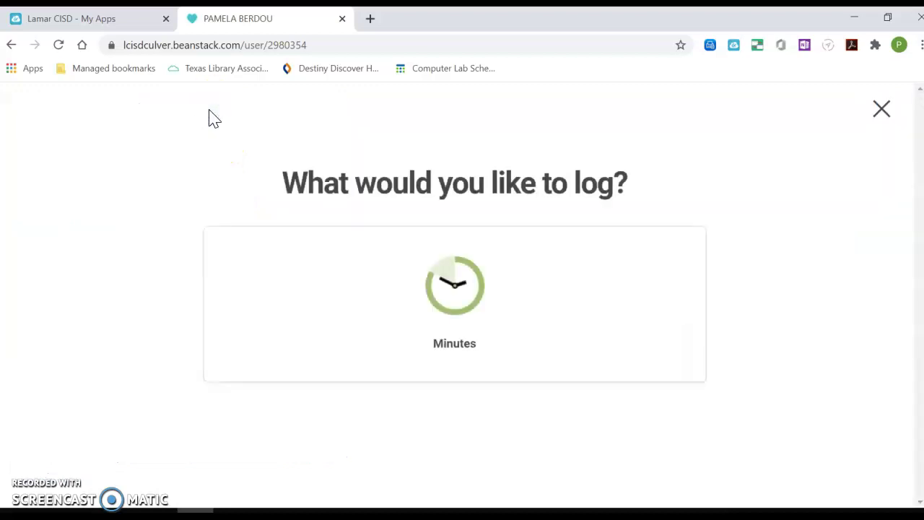
{"action": "left_click", "coordinate": [467, 284]}
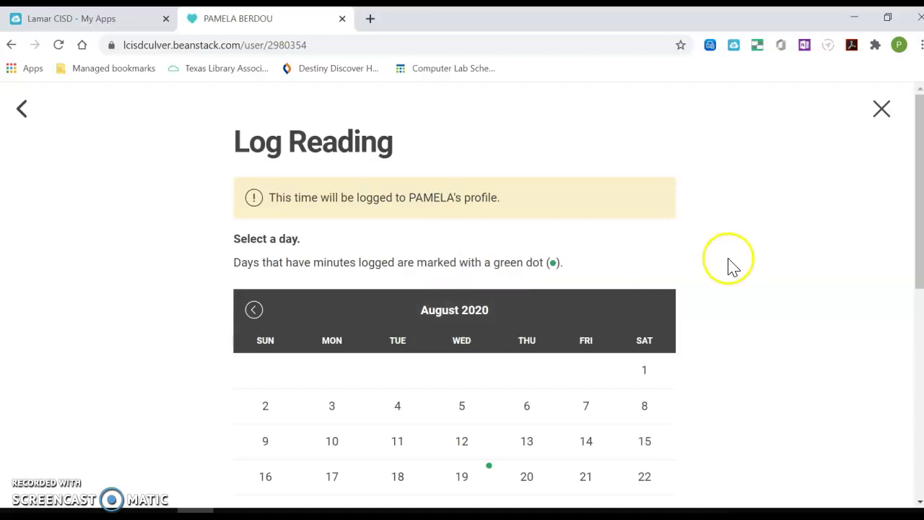
{"action": "left_click_drag", "start_coordinate": [920, 155], "coordinate": [916, 271]}
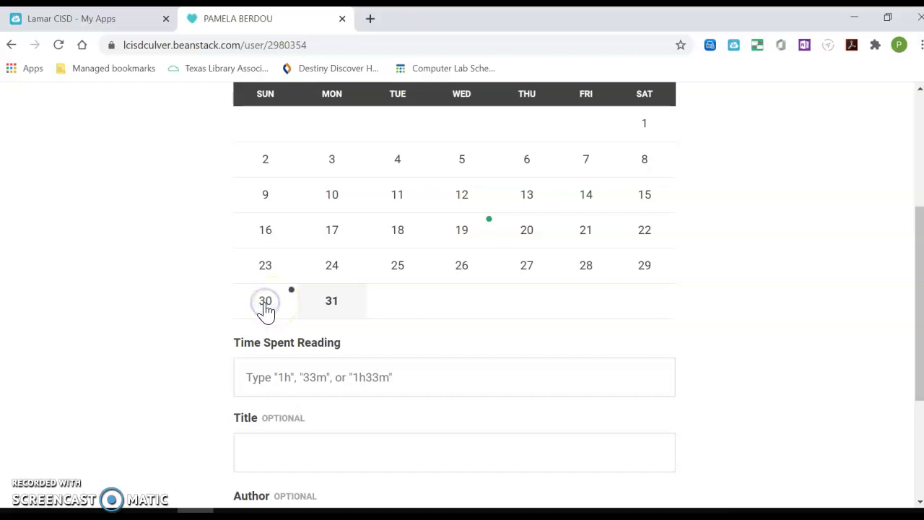
{"action": "left_click", "coordinate": [297, 378]}
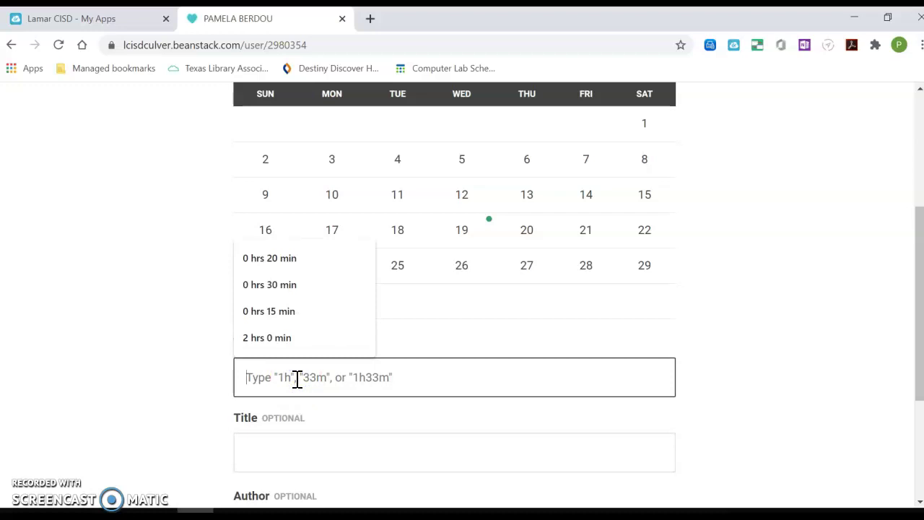
{"action": "type", "text": "1h"}
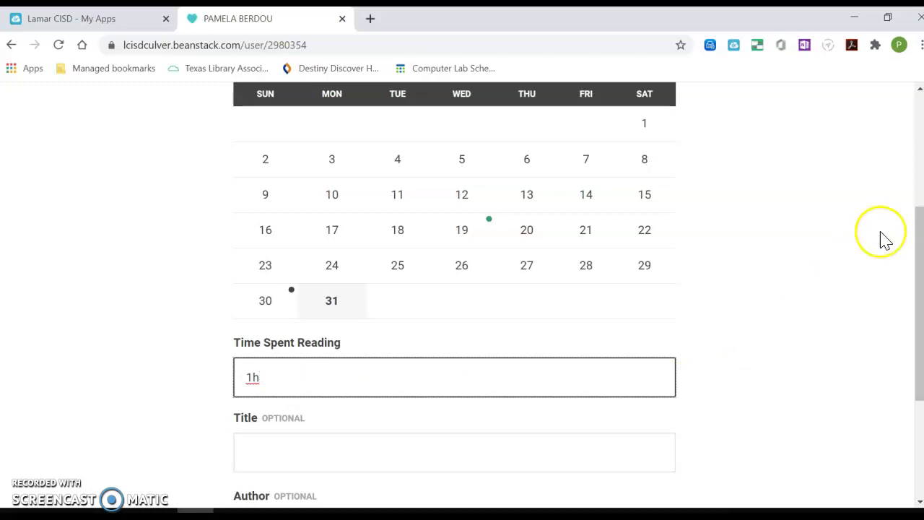
Step: Enter the title "The List of Things that Will Not Change" and author Rebecca Stead, and submit the reading entry without a review
{"action": "left_click_drag", "start_coordinate": [919, 227], "coordinate": [918, 277]}
{"action": "left_click", "coordinate": [277, 326]}
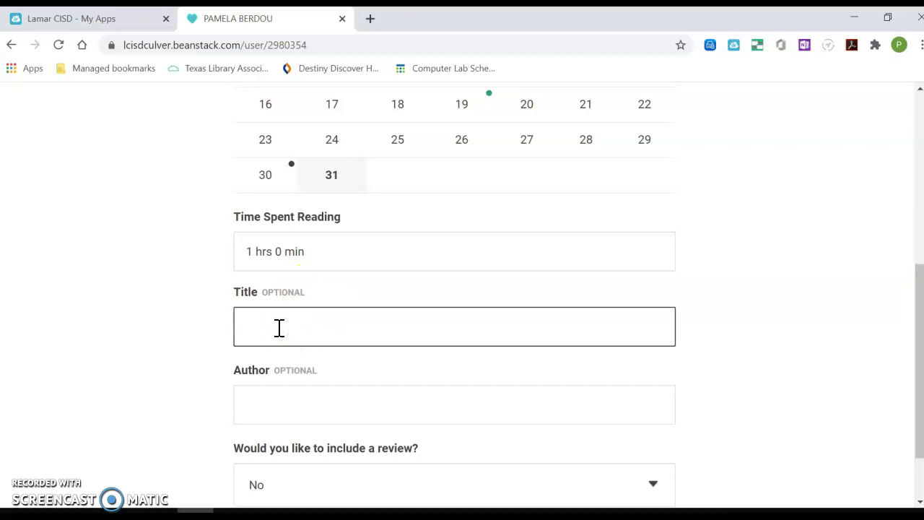
{"action": "type", "text": "The List of Things that Will Not Change"}
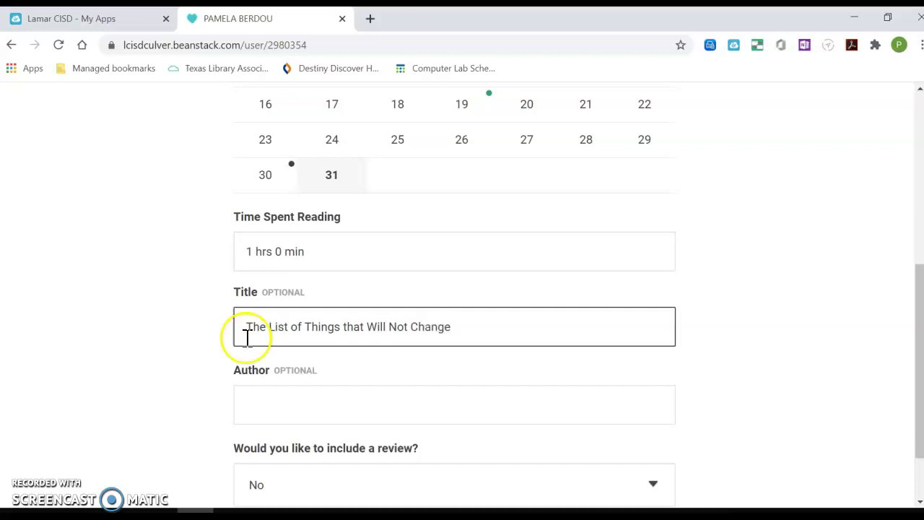
{"action": "left_click", "coordinate": [253, 405]}
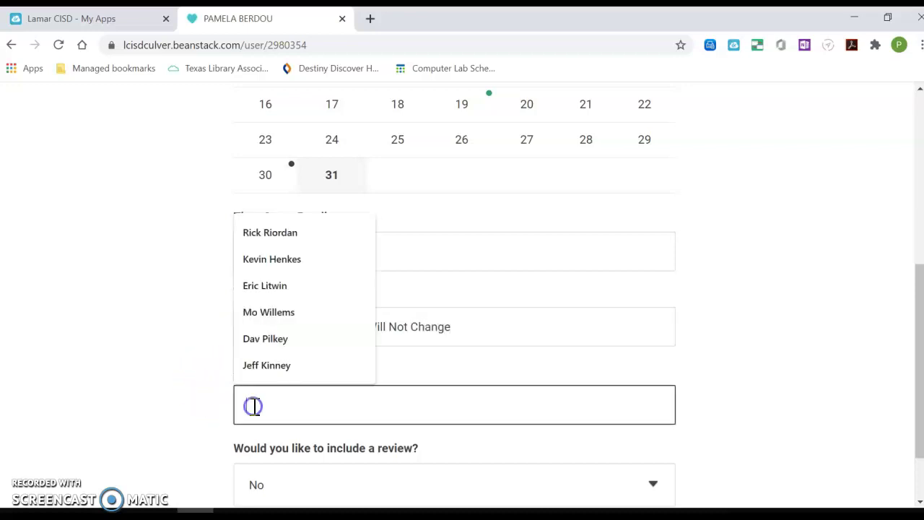
{"action": "type", "text": "Rebecca Stead"}
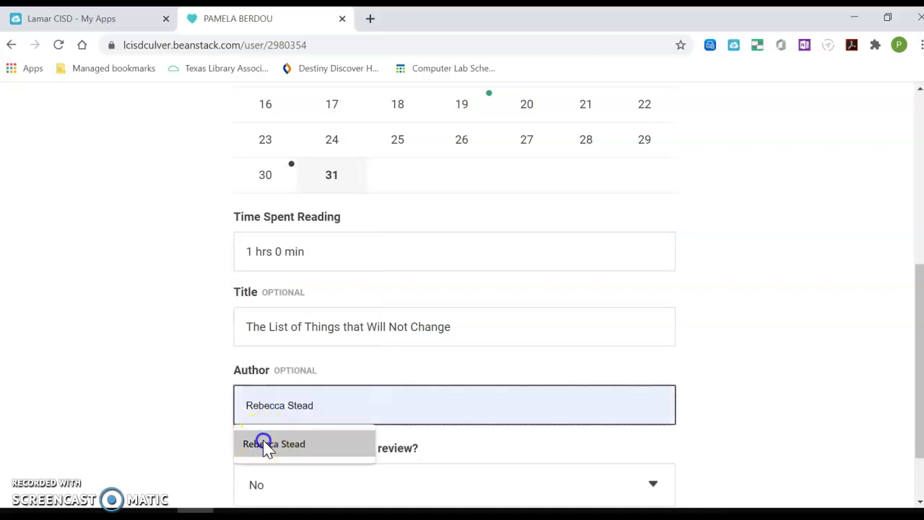
{"action": "left_click", "coordinate": [266, 443]}
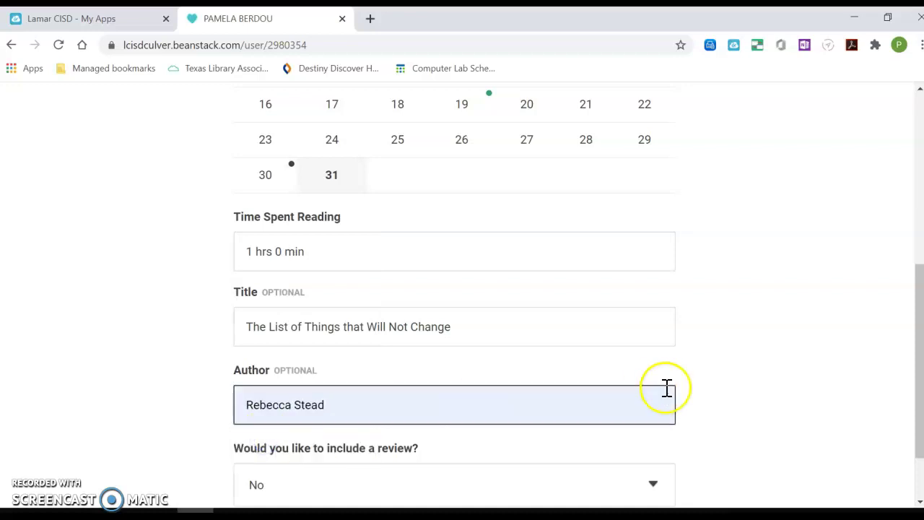
{"action": "left_click_drag", "start_coordinate": [920, 309], "coordinate": [920, 340]}
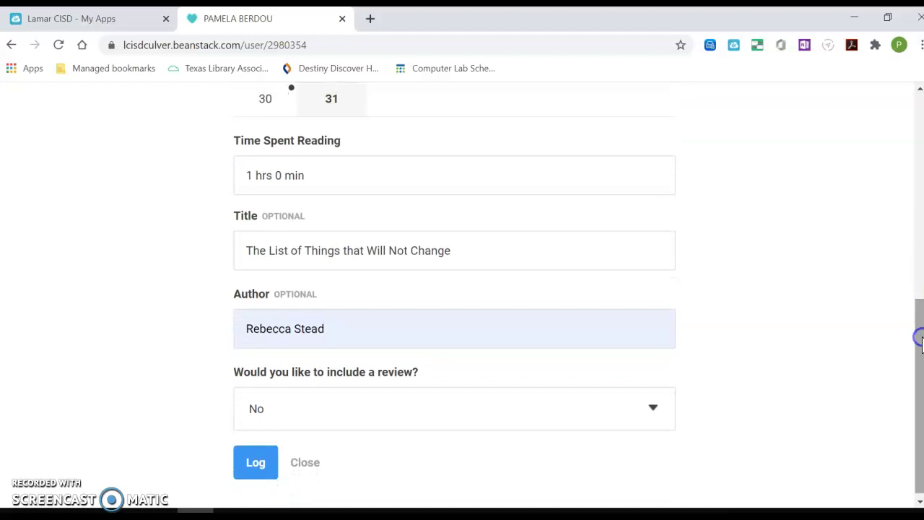
{"action": "left_click", "coordinate": [253, 465]}
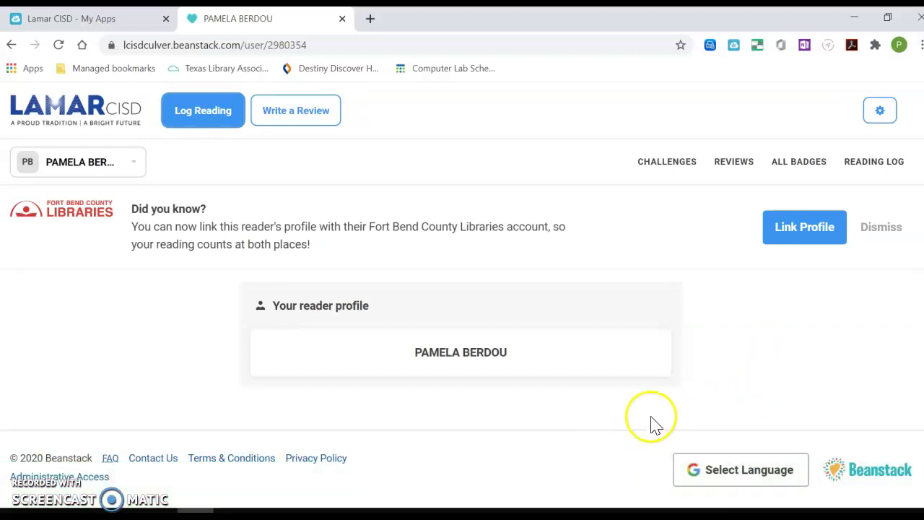
Step: Open the reading log and look through its totals and all the titles on the first page
{"action": "left_click", "coordinate": [878, 165]}
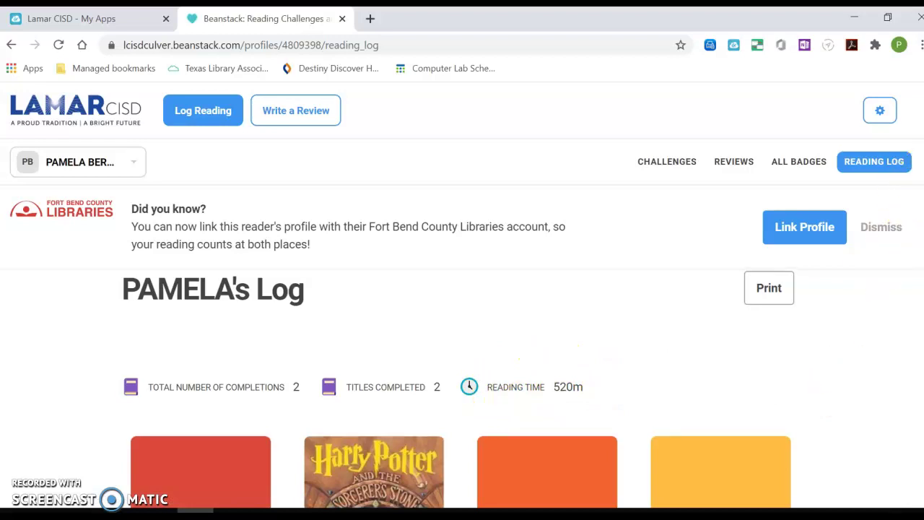
{"action": "scroll", "coordinate": [459, 387], "scroll_direction": "down", "scroll_amount": 2}
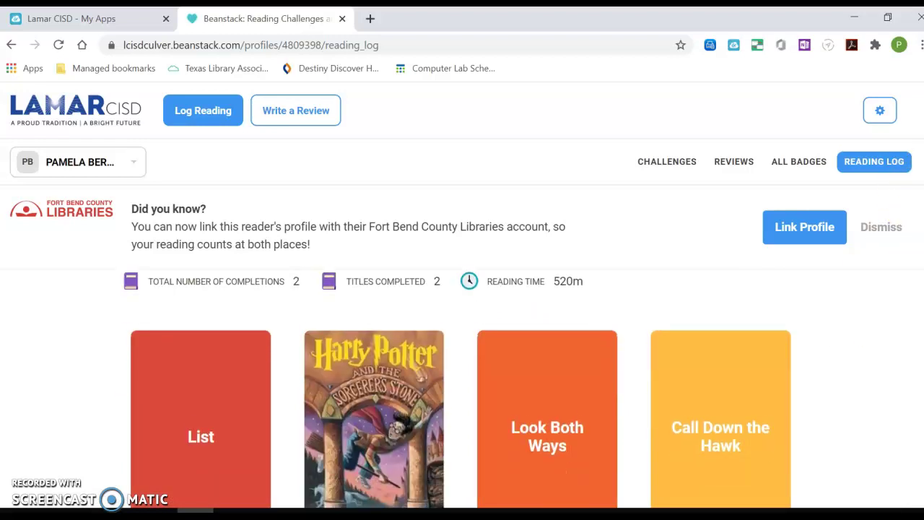
{"action": "scroll", "coordinate": [457, 388], "scroll_direction": "down", "scroll_amount": 1}
{"action": "scroll", "coordinate": [457, 388], "scroll_direction": "down", "scroll_amount": 1}
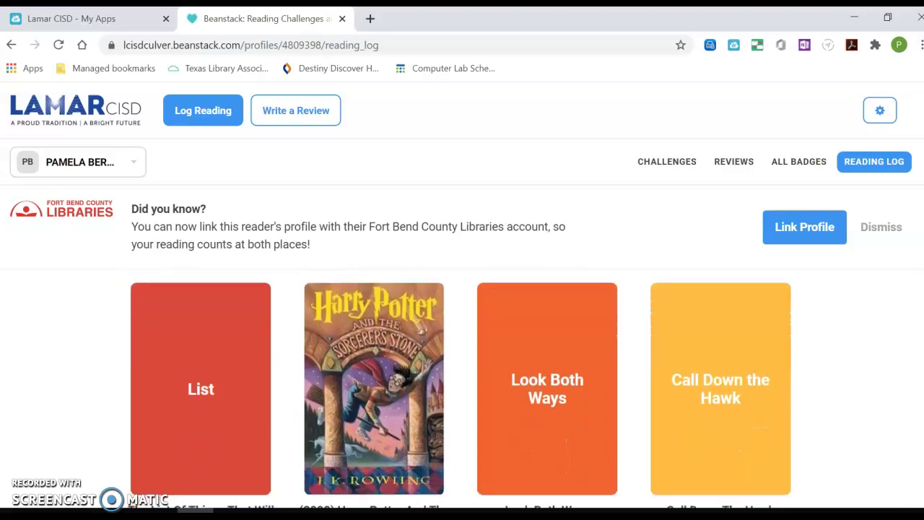
{"action": "scroll", "coordinate": [459, 388], "scroll_direction": "down", "scroll_amount": 2}
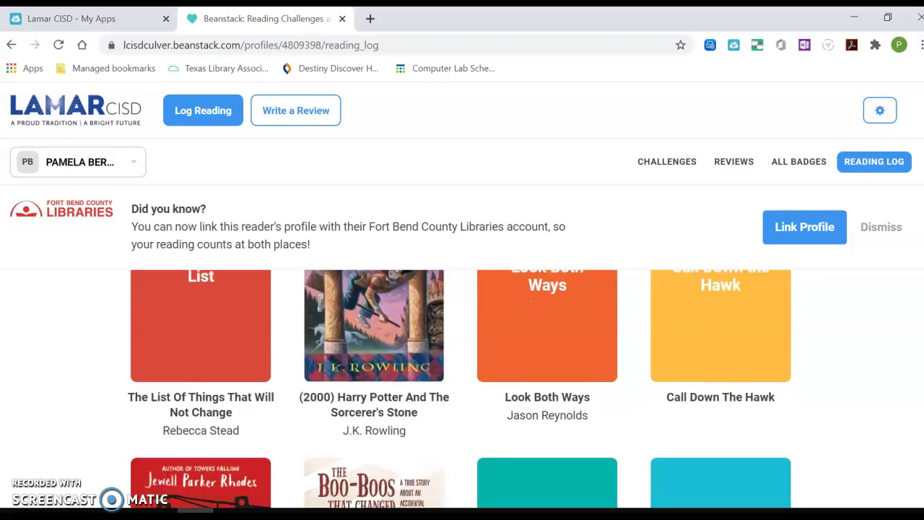
{"action": "scroll", "coordinate": [459, 388], "scroll_direction": "down", "scroll_amount": 2}
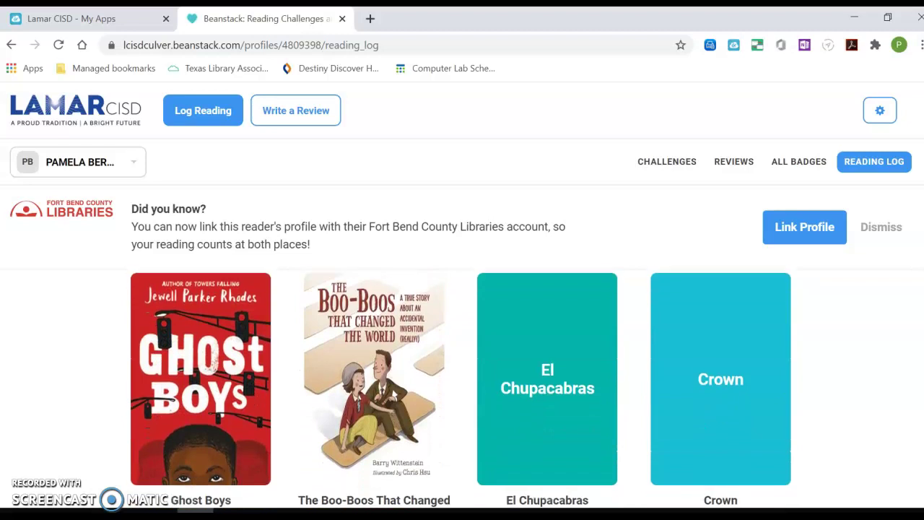
{"action": "scroll", "coordinate": [459, 388], "scroll_direction": "down", "scroll_amount": 3}
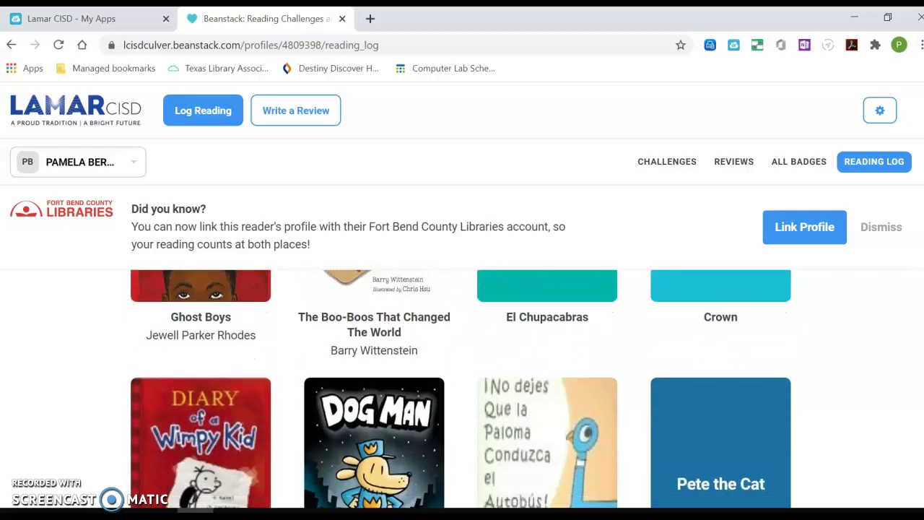
{"action": "scroll", "coordinate": [459, 389], "scroll_direction": "down", "scroll_amount": 1}
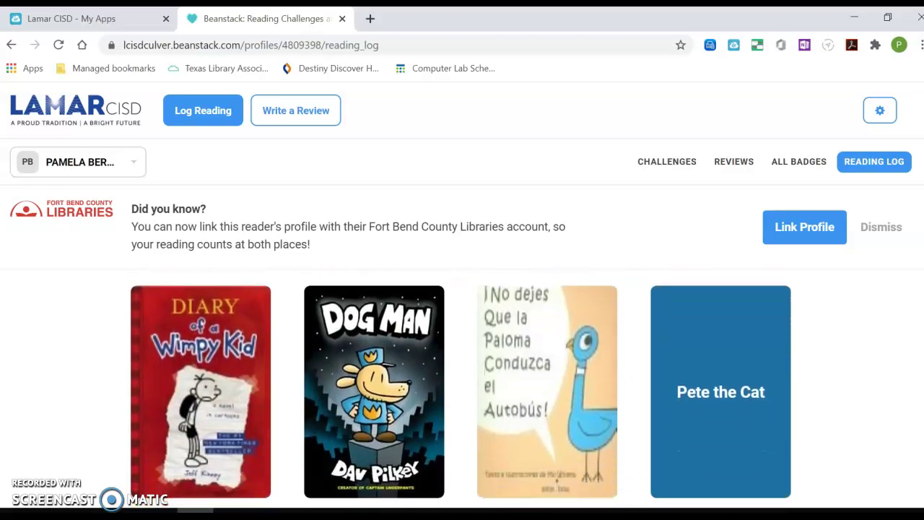
{"action": "scroll", "coordinate": [458, 389], "scroll_direction": "down", "scroll_amount": 1}
{"action": "scroll", "coordinate": [223, 402], "scroll_direction": "down", "scroll_amount": 3}
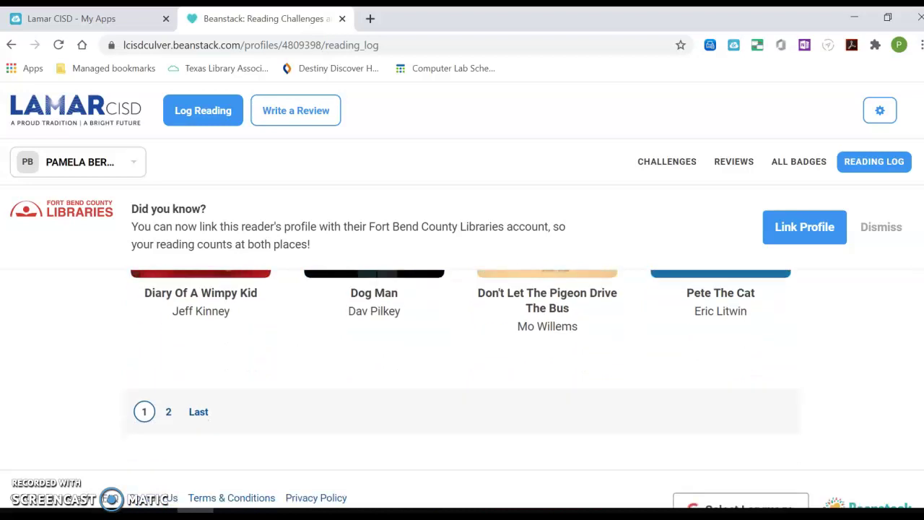
Step: Look at the remaining logged titles on page 2 of the reading log
{"action": "left_click", "coordinate": [170, 417]}
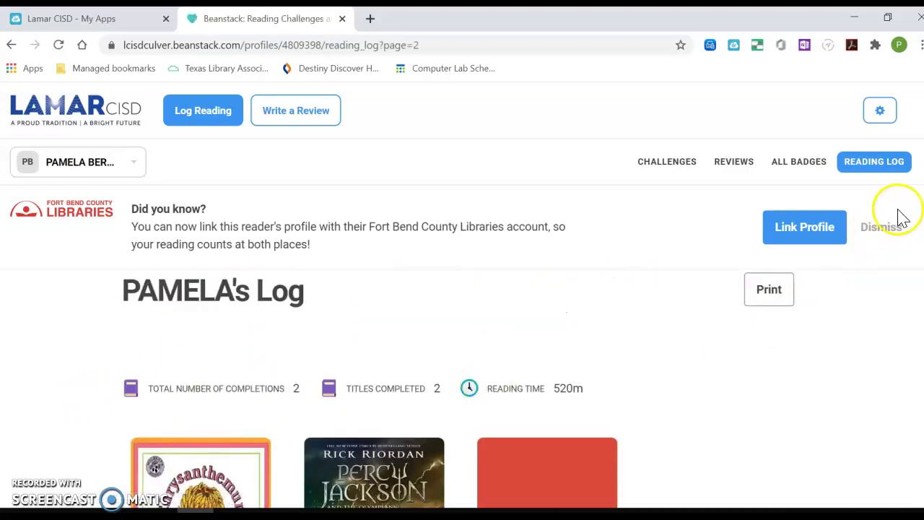
{"action": "scroll", "coordinate": [459, 389], "scroll_direction": "down", "scroll_amount": 2}
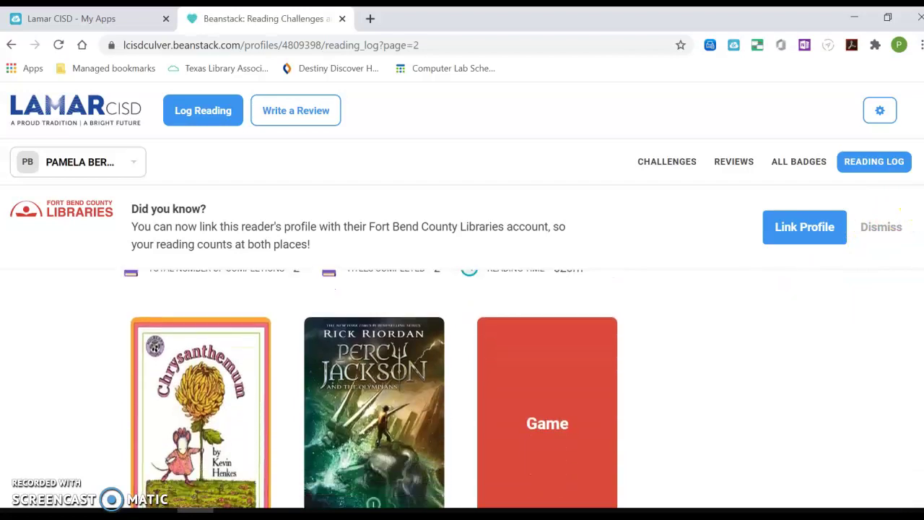
{"action": "scroll", "coordinate": [461, 390], "scroll_direction": "up", "scroll_amount": 2}
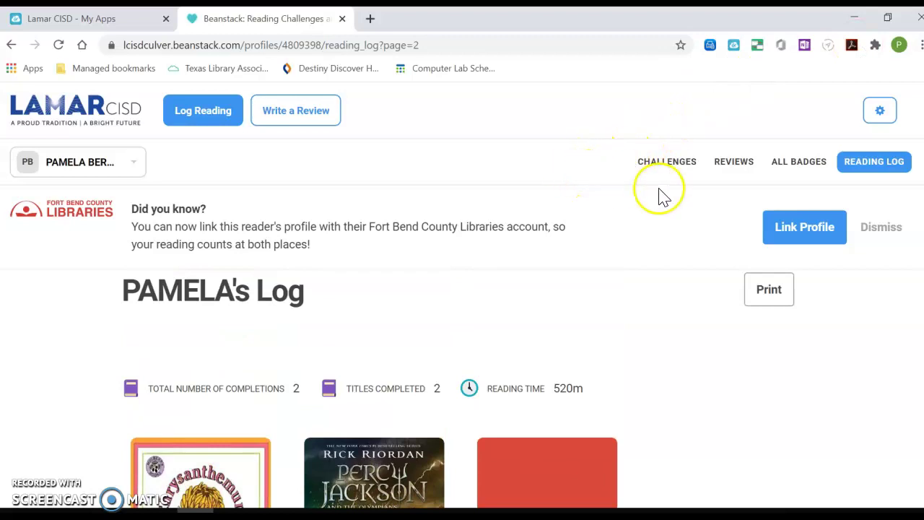
Step: View all badges of the reader and look through each badge's date and the reason it was awarded
{"action": "left_click", "coordinate": [792, 166]}
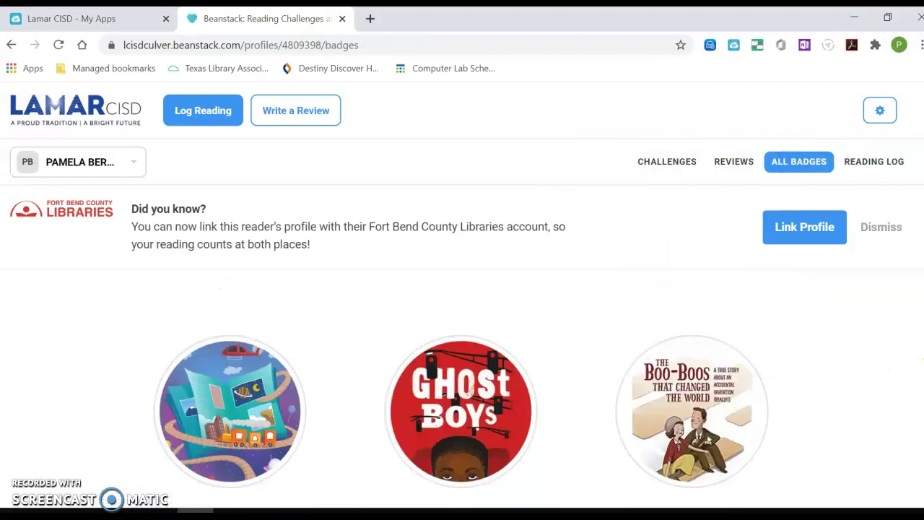
{"action": "scroll", "coordinate": [462, 390], "scroll_direction": "down", "scroll_amount": 2}
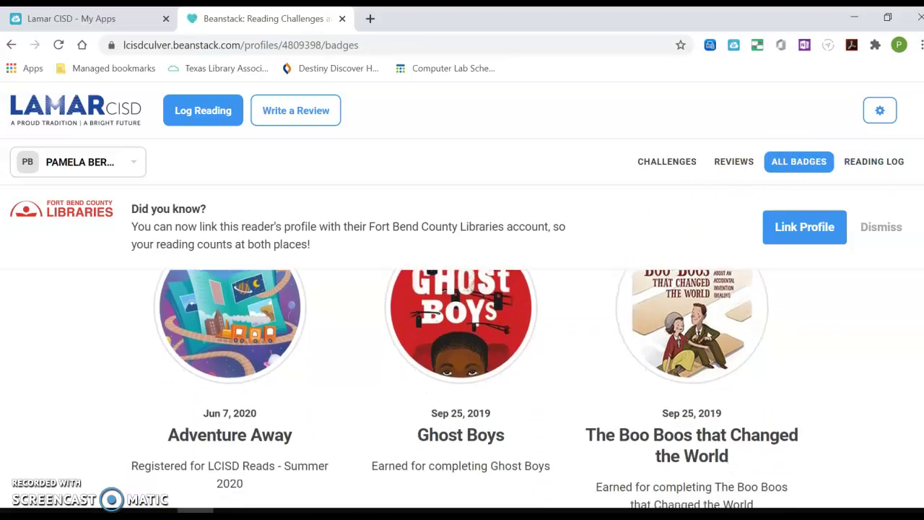
{"action": "scroll", "coordinate": [462, 390], "scroll_direction": "down", "scroll_amount": 3}
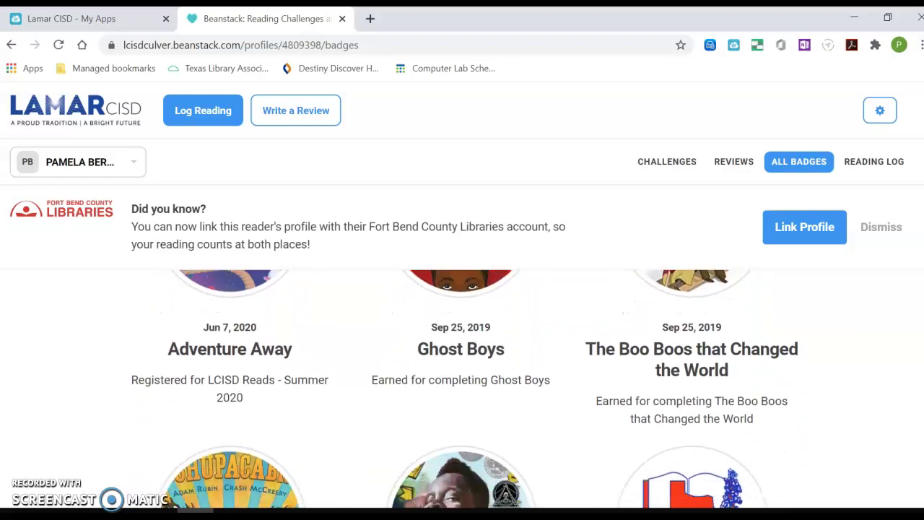
{"action": "scroll", "coordinate": [461, 390], "scroll_direction": "down", "scroll_amount": 2}
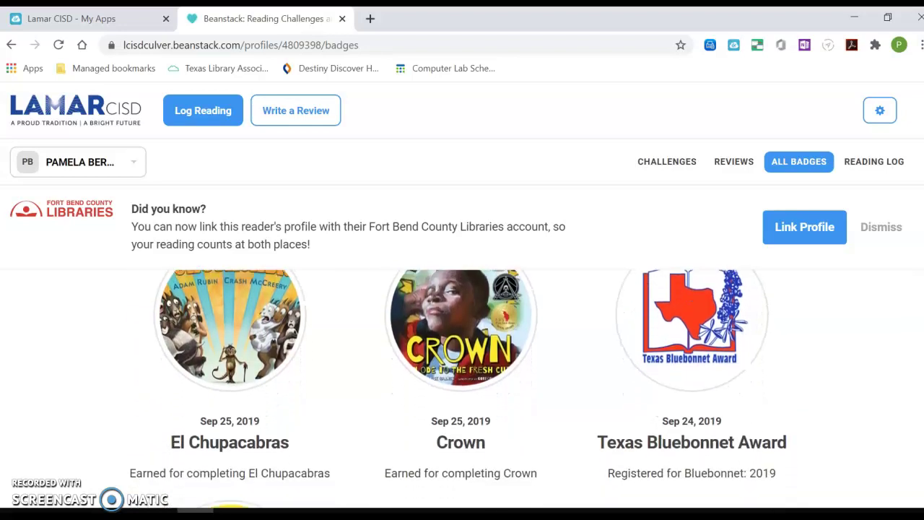
{"action": "scroll", "coordinate": [462, 389], "scroll_direction": "down", "scroll_amount": 2}
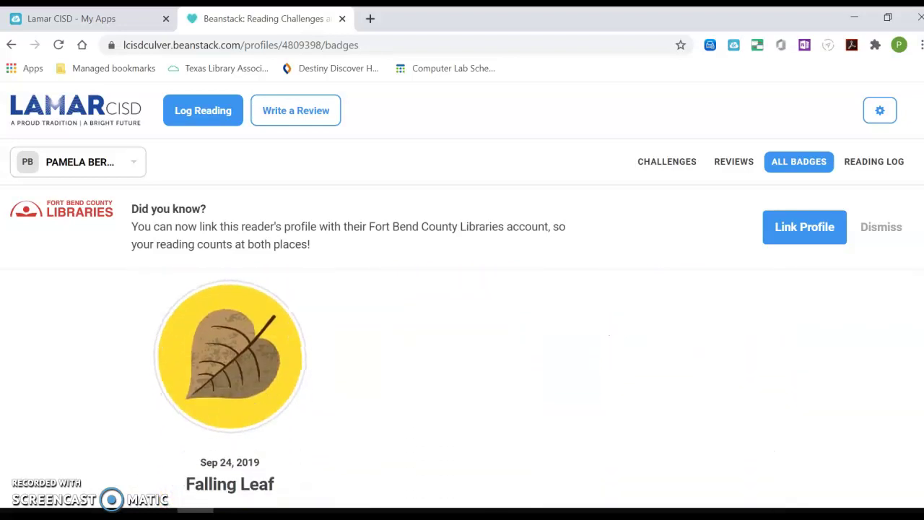
{"action": "scroll", "coordinate": [462, 390], "scroll_direction": "up", "scroll_amount": 10}
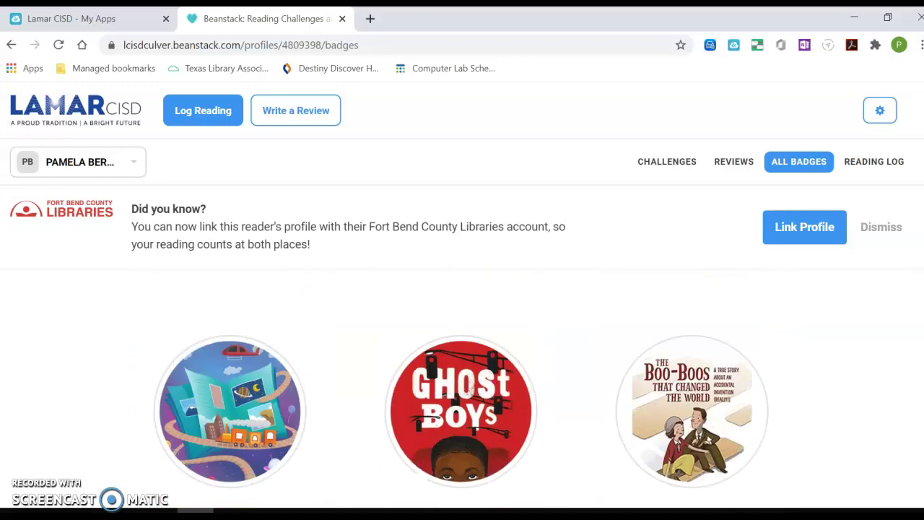
Step: View the current reading challenges and go back to the reading log to look through its first page
{"action": "left_click", "coordinate": [674, 163]}
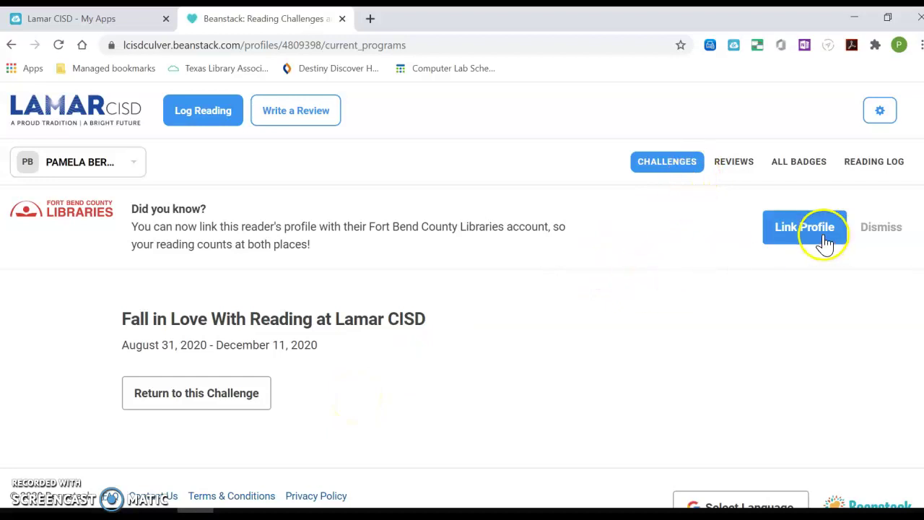
{"action": "left_click", "coordinate": [884, 168]}
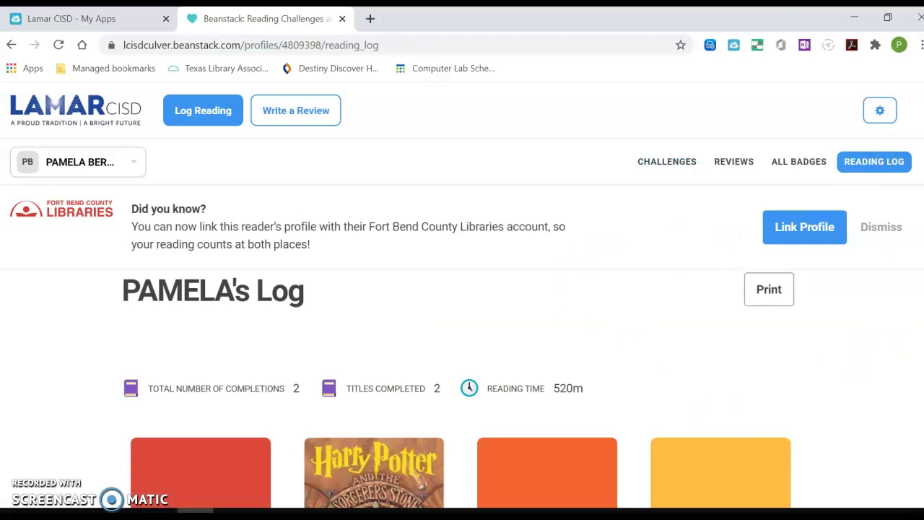
{"action": "scroll", "coordinate": [462, 390], "scroll_direction": "down", "scroll_amount": 7}
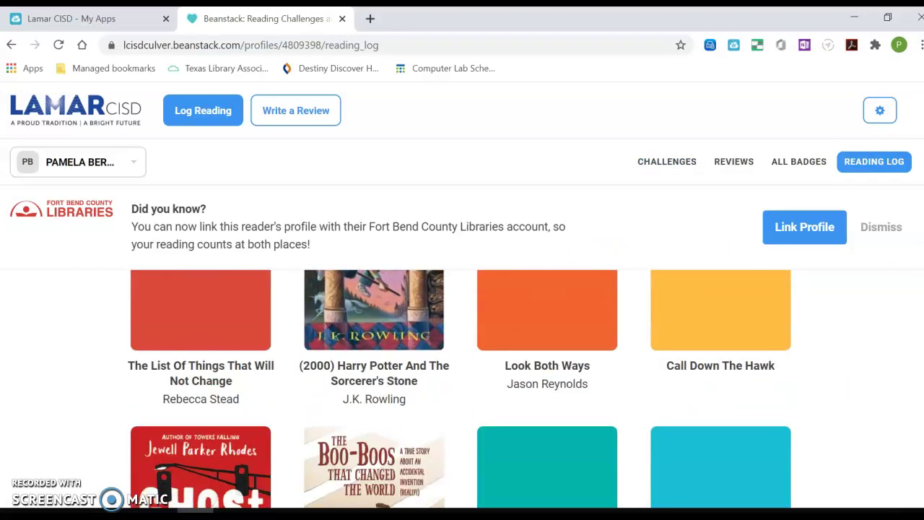
{"action": "scroll", "coordinate": [914, 355], "scroll_direction": "down", "scroll_amount": 5}
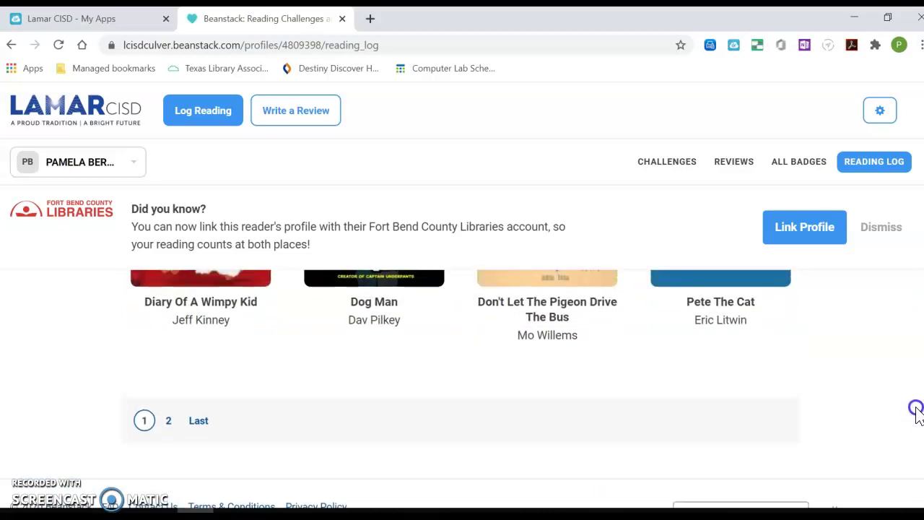
Step: Translate the reading log page into Spanish and switch it back to English
{"action": "left_click", "coordinate": [760, 447]}
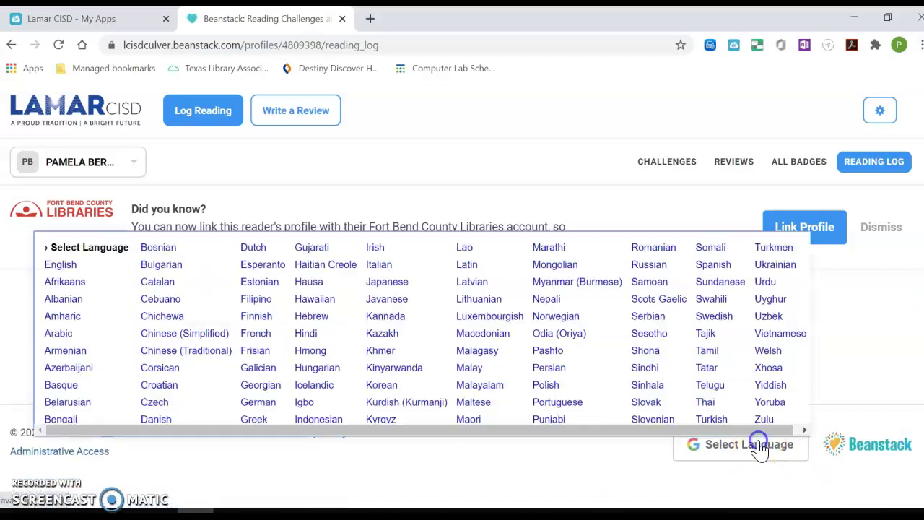
{"action": "left_click", "coordinate": [710, 267]}
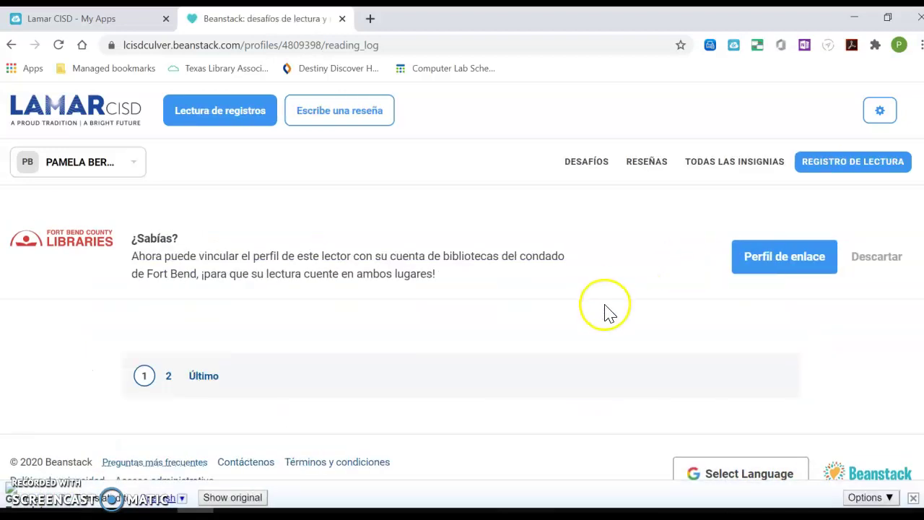
{"action": "left_click", "coordinate": [754, 481]}
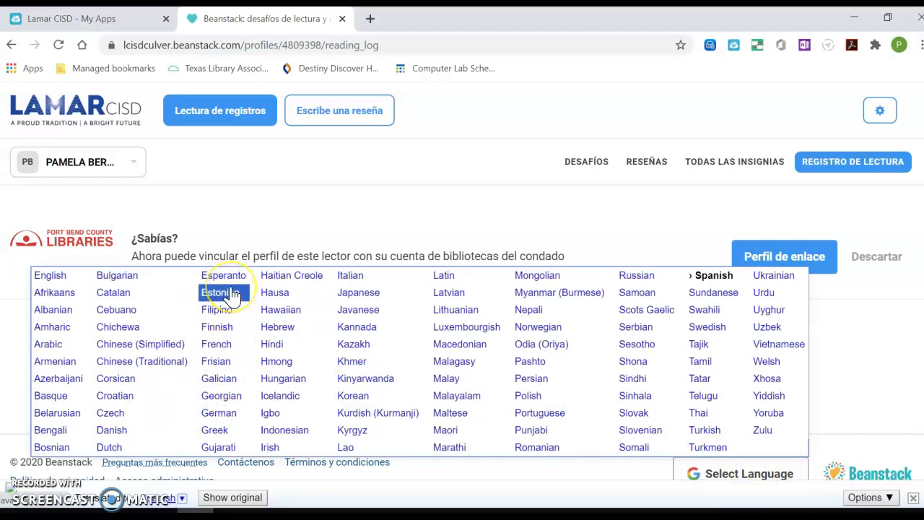
{"action": "left_click", "coordinate": [49, 275]}
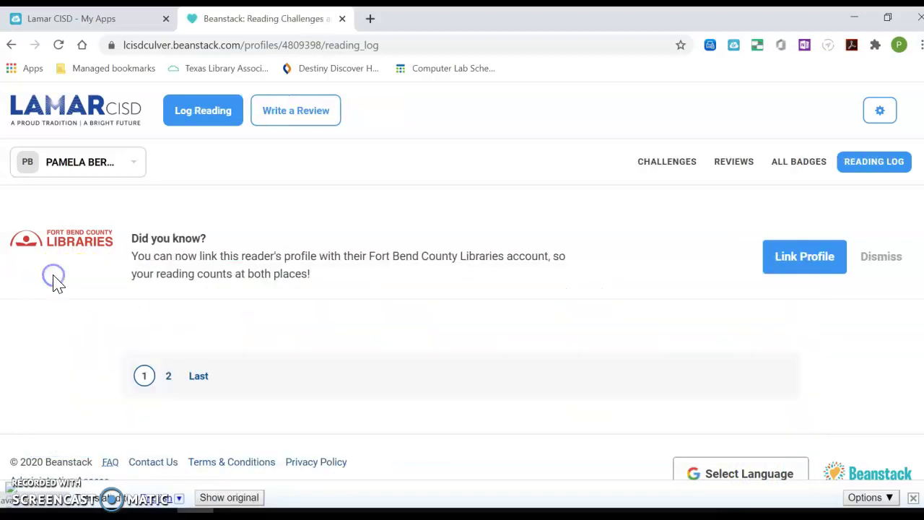
Step: Open the form for writing a book review, look at its title, author and review text fields, and close it without submitting
{"action": "left_click", "coordinate": [300, 113]}
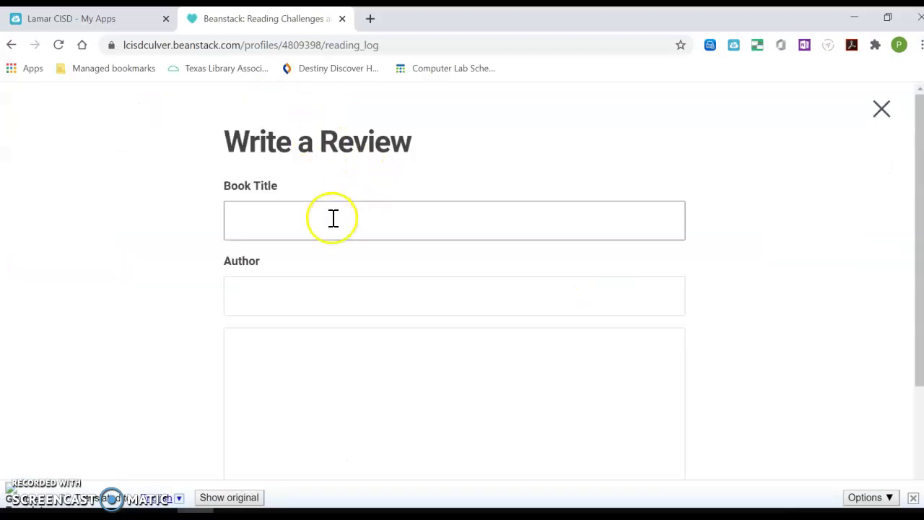
{"action": "left_click", "coordinate": [273, 352]}
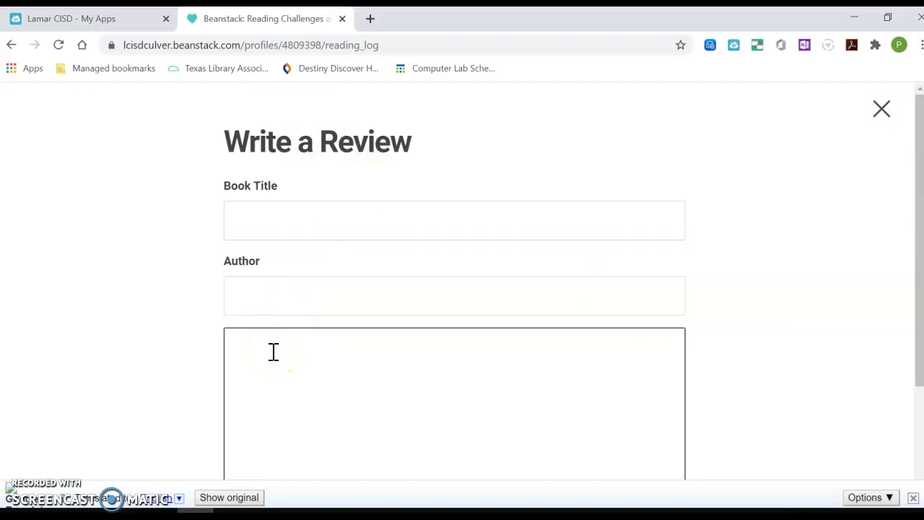
{"action": "left_click", "coordinate": [881, 109]}
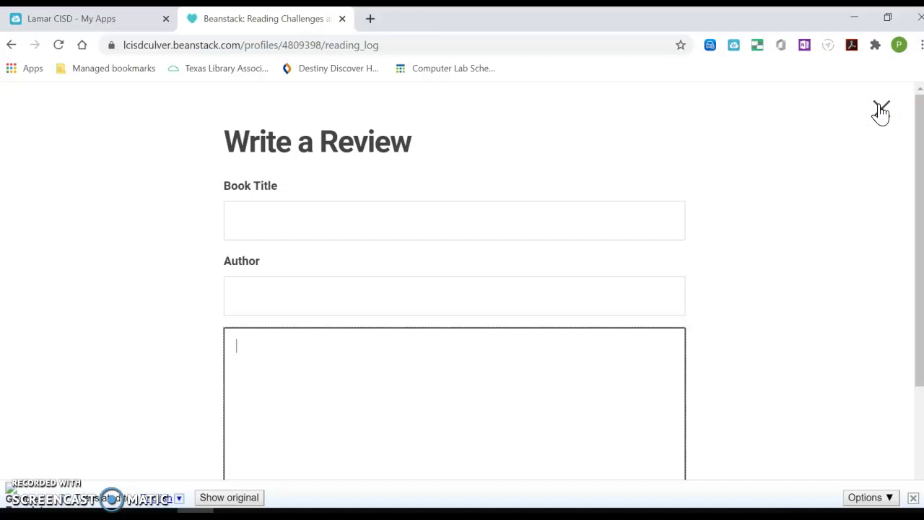
{"action": "left_click", "coordinate": [881, 112]}
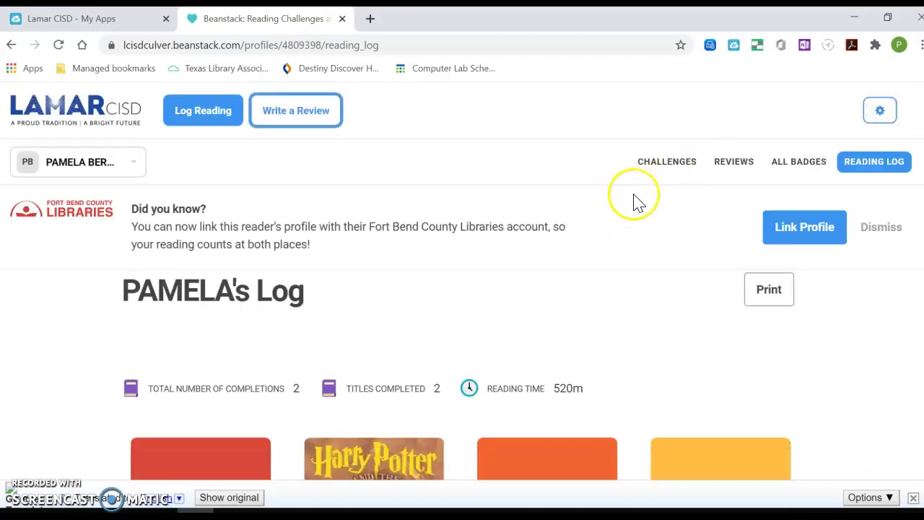